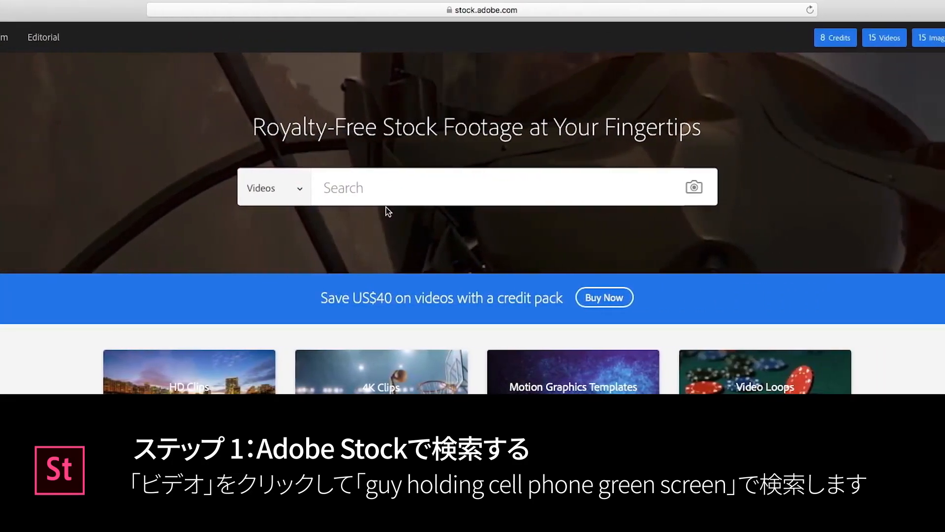
Step: Search Adobe Stock videos for "guy holding cell phone green screen" and license the HD clip of hands holding a white phone over jeans
click(558, 193)
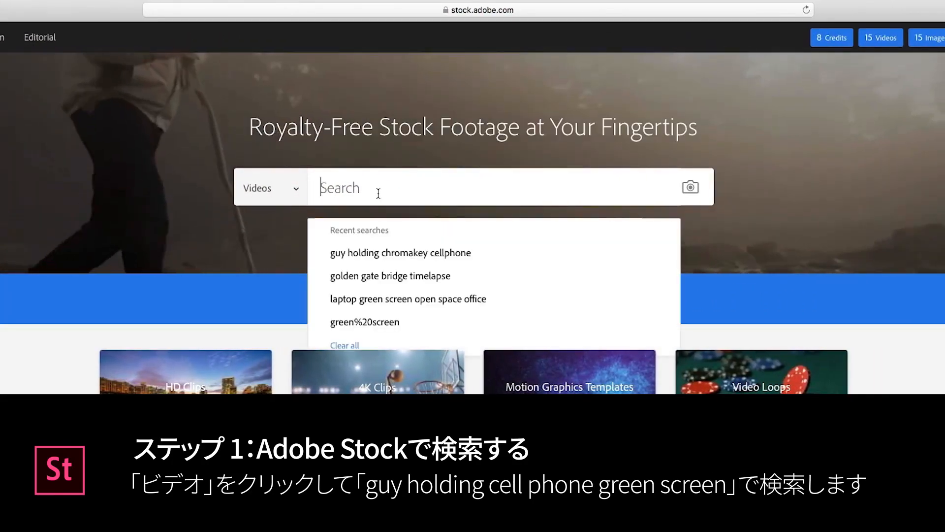
text(guy holding cell phone green sc)
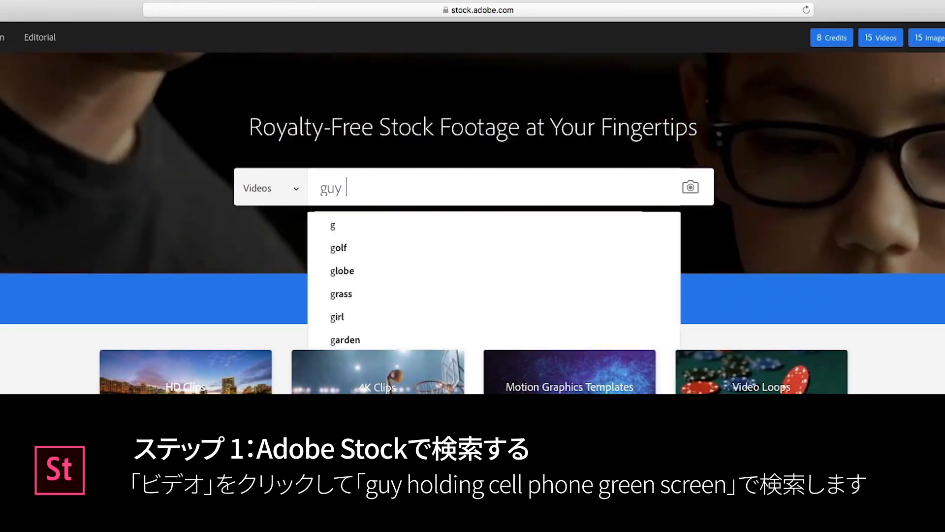
text(reen)
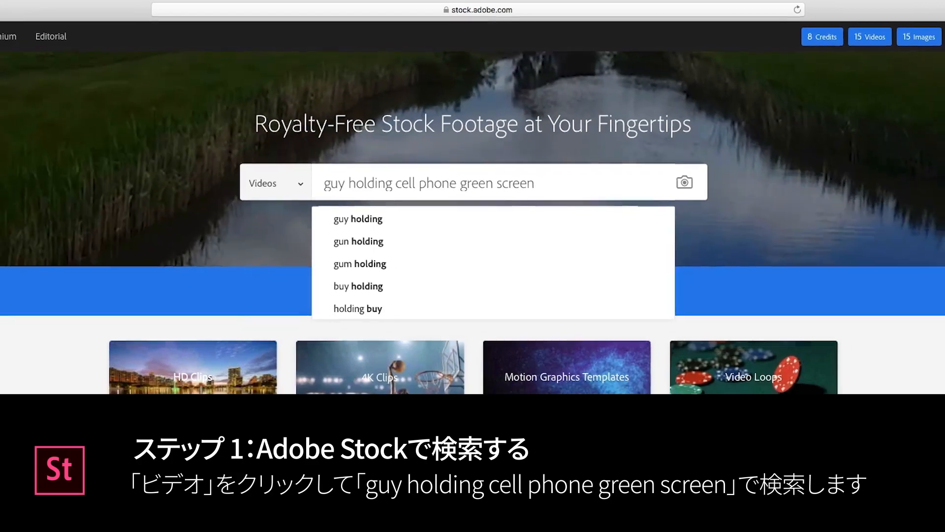
key(Return)
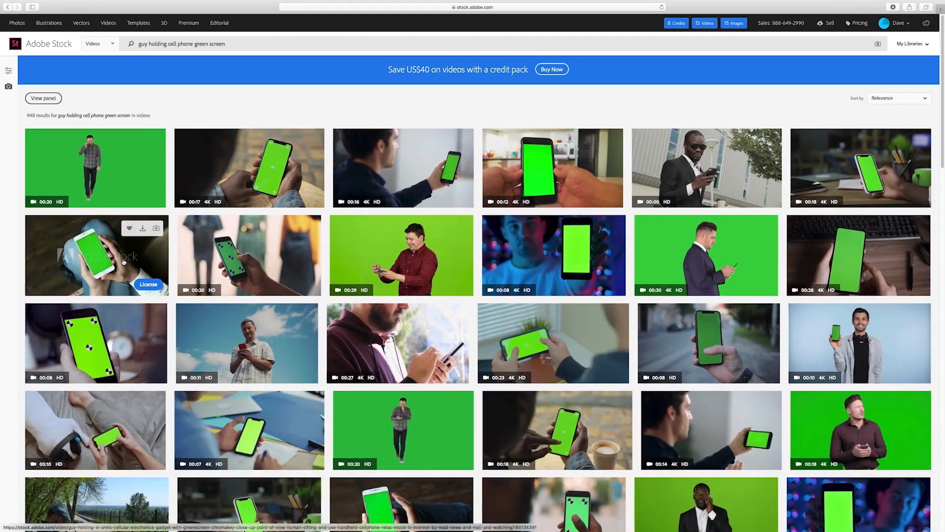
click(124, 262)
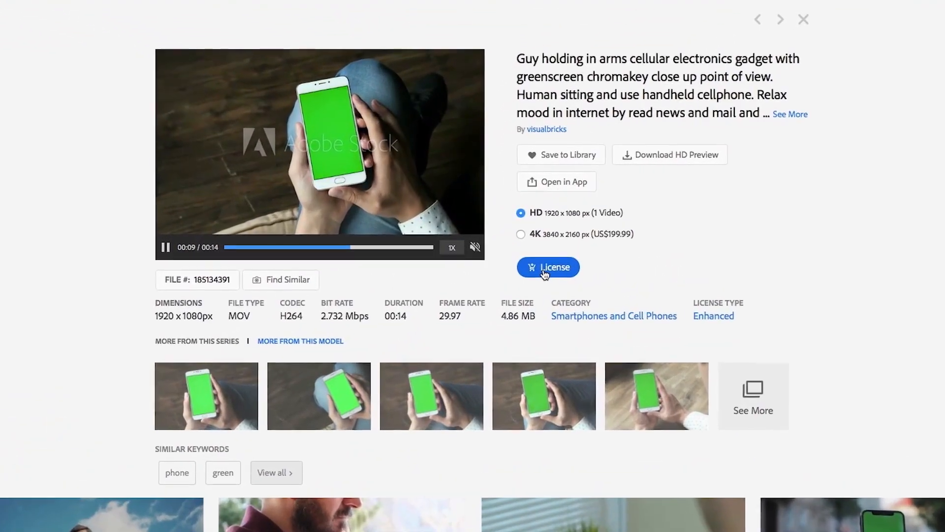
click(515, 232)
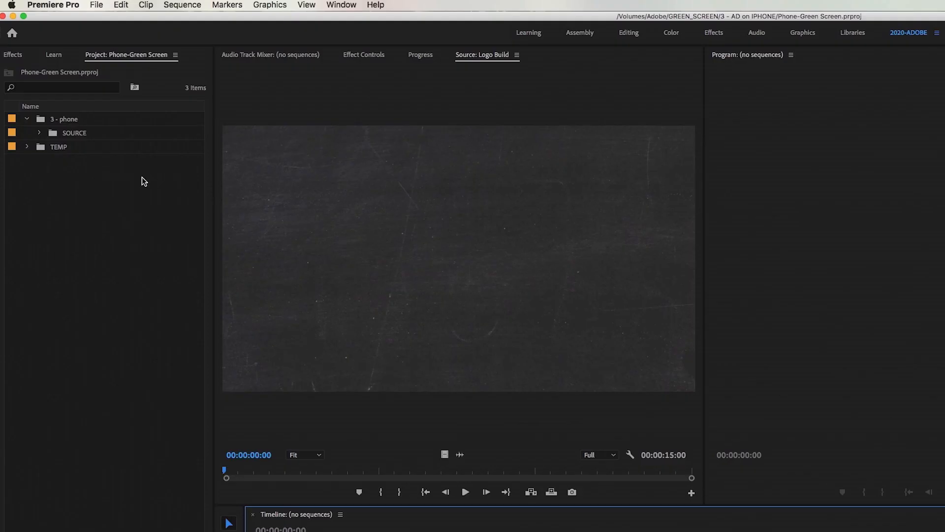
Step: Switch to Premiere Pro and import the green-screen clip AdobeStock_185133280.mov from the 3 - AD on IPHONE folder into the SOURCE bin
click(39, 133)
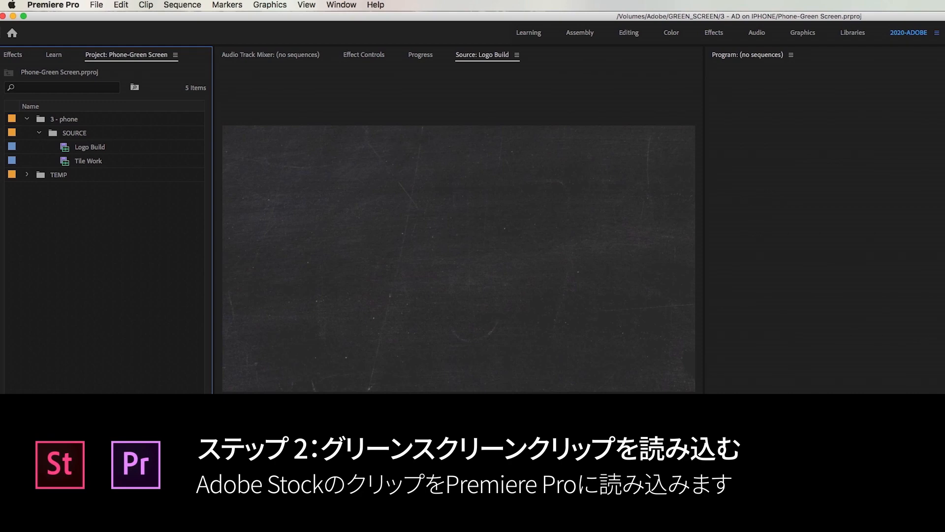
right_click(70, 135)
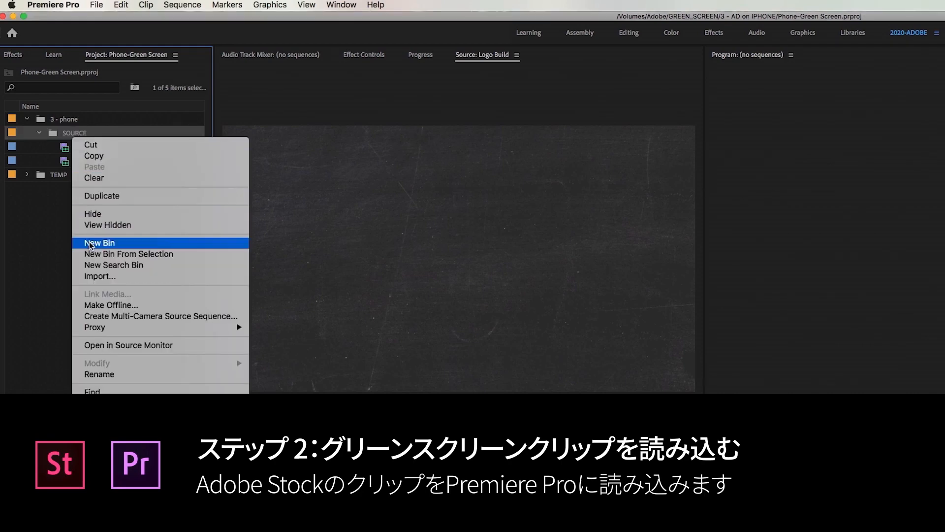
click(96, 273)
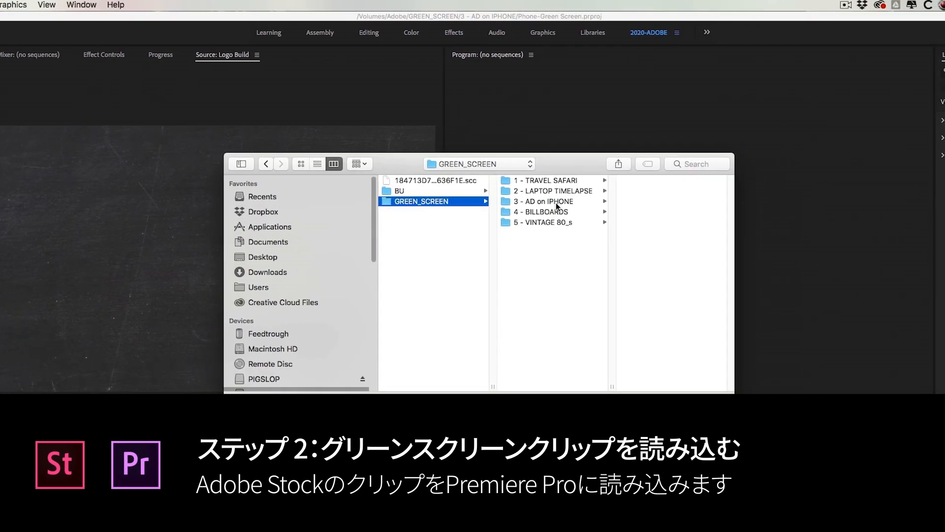
click(556, 201)
click(641, 202)
click(714, 404)
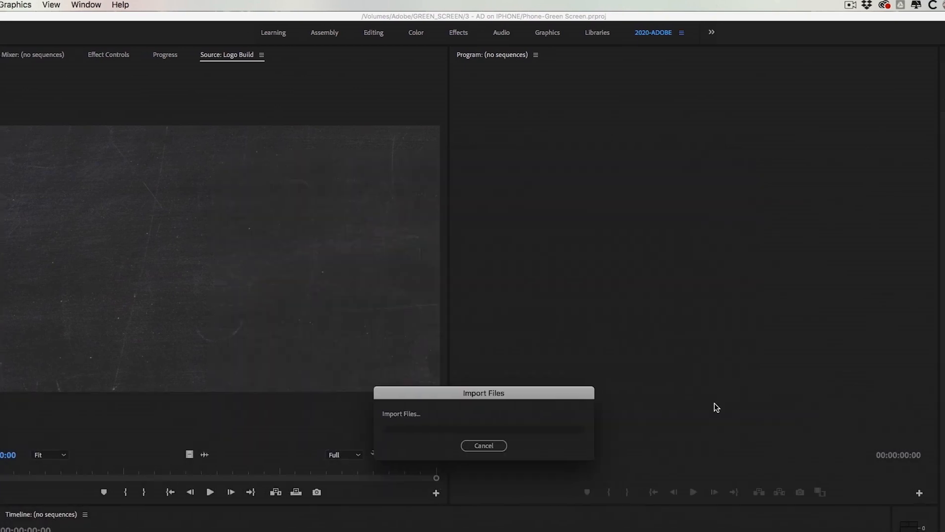
Step: Create a new sequence from the Logo Build clip in the SOURCE bin
click(54, 149)
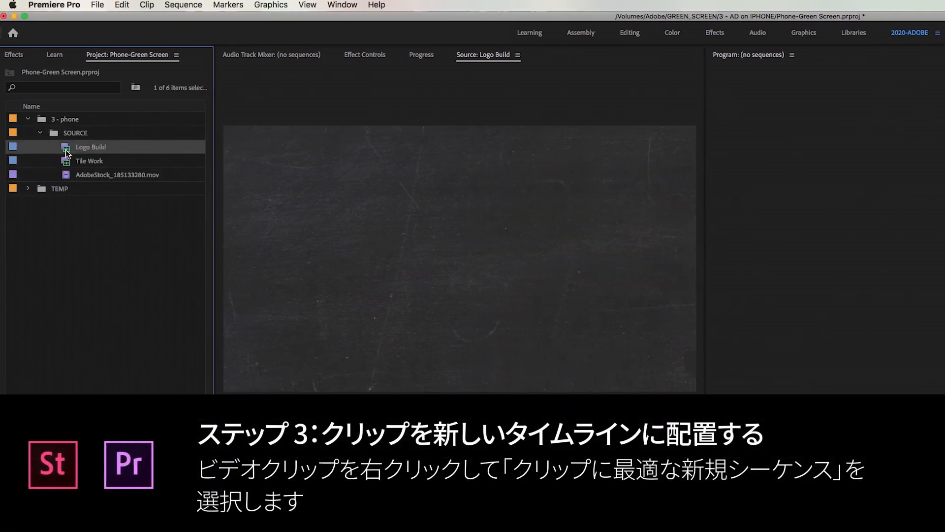
right_click(83, 147)
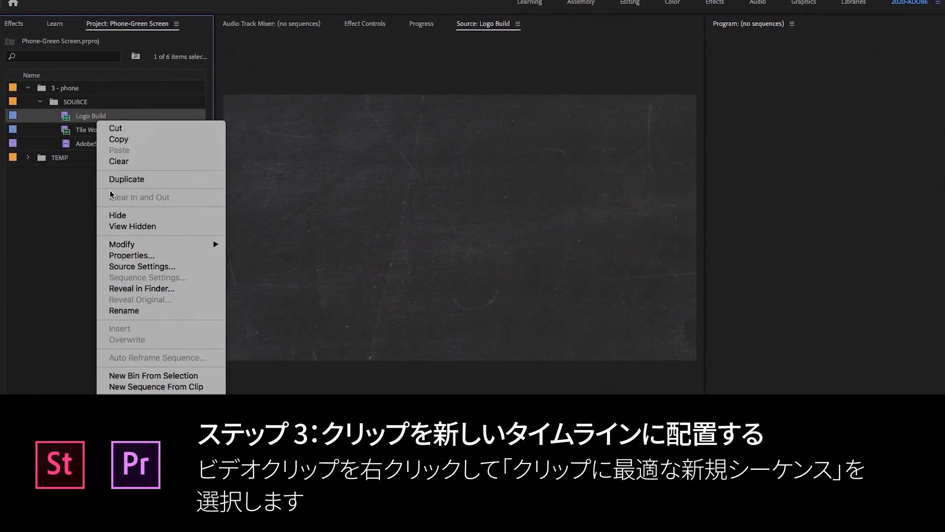
click(126, 356)
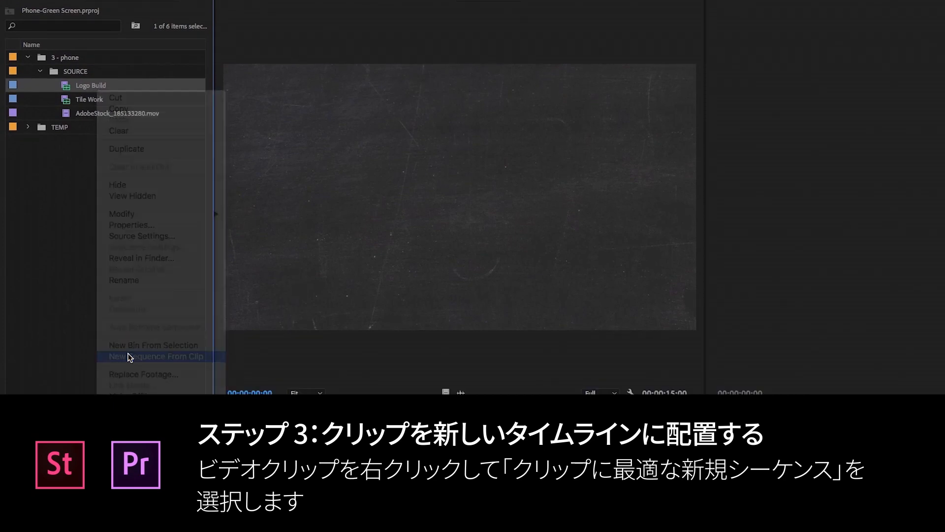
Step: Rename the new sequence Phone Green Screen and move it out of SOURCE into the 3 - phone bin
click(89, 99)
text(Phone Green Screen)
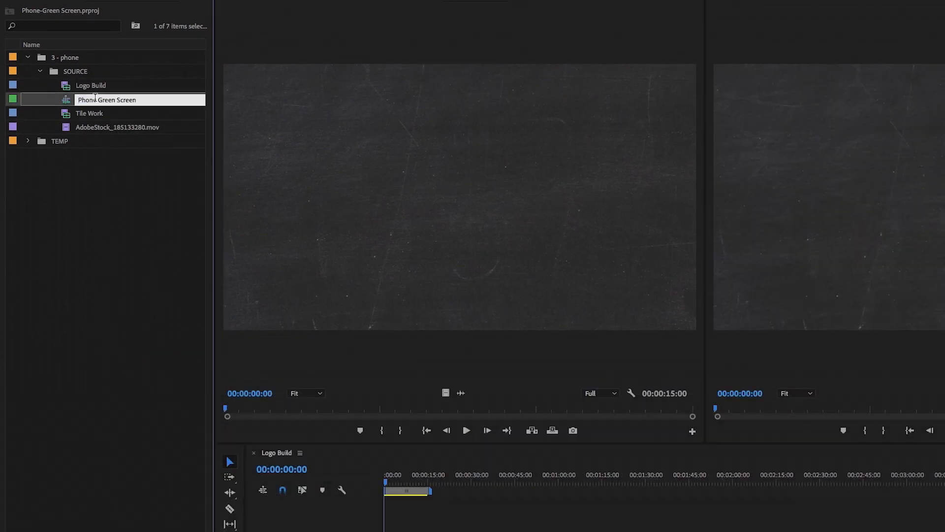
click(91, 169)
drag(90, 99, 62, 60)
Step: Cut the Logo Build clip at 00:00:00:21 in the Phone Green Screen sequence and delete the part before the cut
click(52, 464)
key(shift+3)
key(equal)
key(equal)
key(equal)
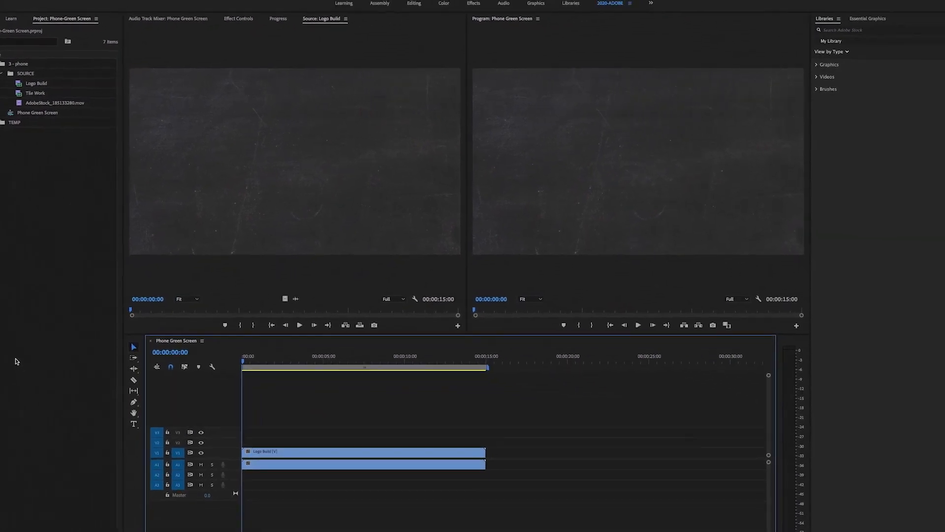
drag(247, 357, 244, 356)
click(268, 449)
key(ctrl+k)
key(Delete)
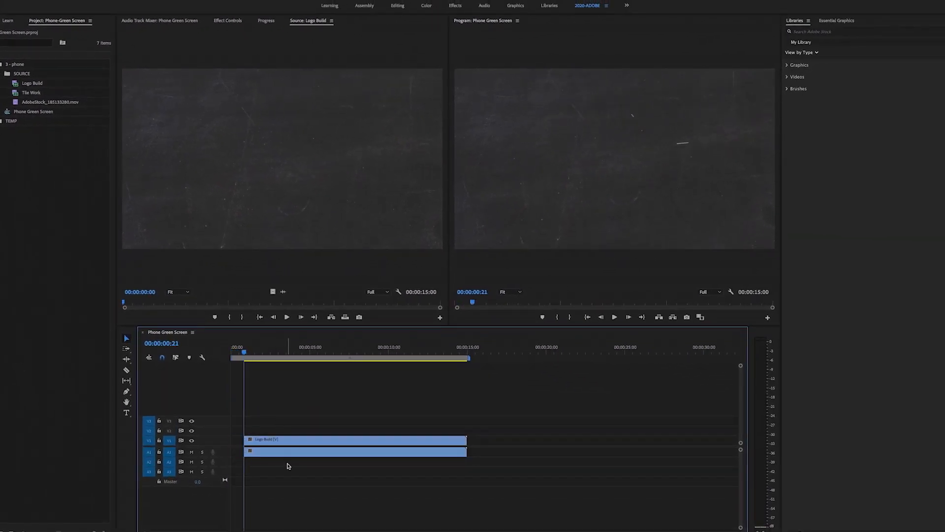
Step: Delete only the audio of the Logo Build clip and move its video to the start of the sequence
alt+click(294, 452)
key(Delete)
drag(299, 442, 285, 441)
Step: Overwrite track V1 from 00:00:08:07 with only the video of the Tile Work clip
drag(250, 352, 361, 351)
double_click(31, 93)
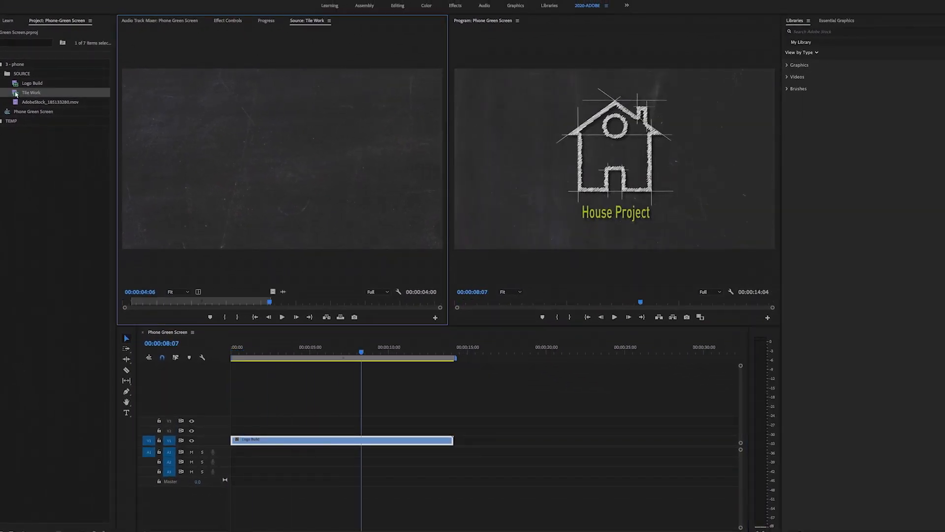
drag(129, 303, 171, 304)
drag(273, 292, 362, 440)
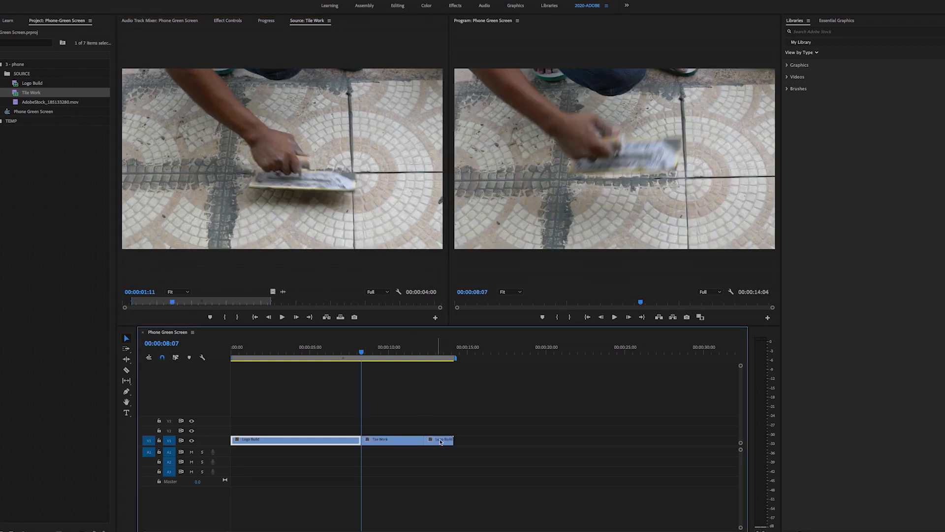
Step: Delete the leftover Logo Build segment after Tile Work and shift the cut between the two clips earlier, to about 7 seconds
click(439, 440)
key(Delete)
drag(361, 352, 347, 354)
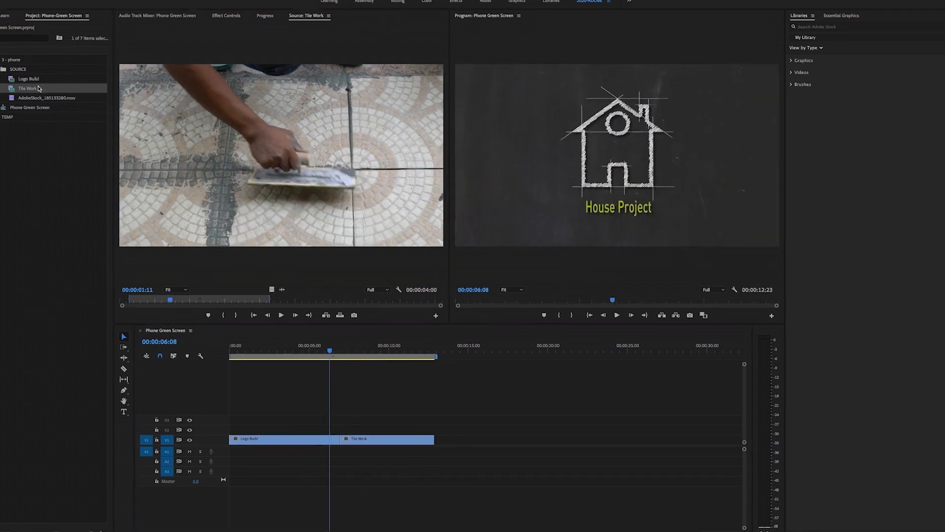
Step: Place the video of AdobeStock_185133280.mov on V2 at the sequence start and trim the end so both tracks finish together
double_click(43, 98)
drag(272, 290, 230, 430)
drag(380, 409, 363, 409)
Step: Check the content beneath the AdobeStock clip by disabling and re-enabling that clip with the playhead at the sequence start
click(276, 266)
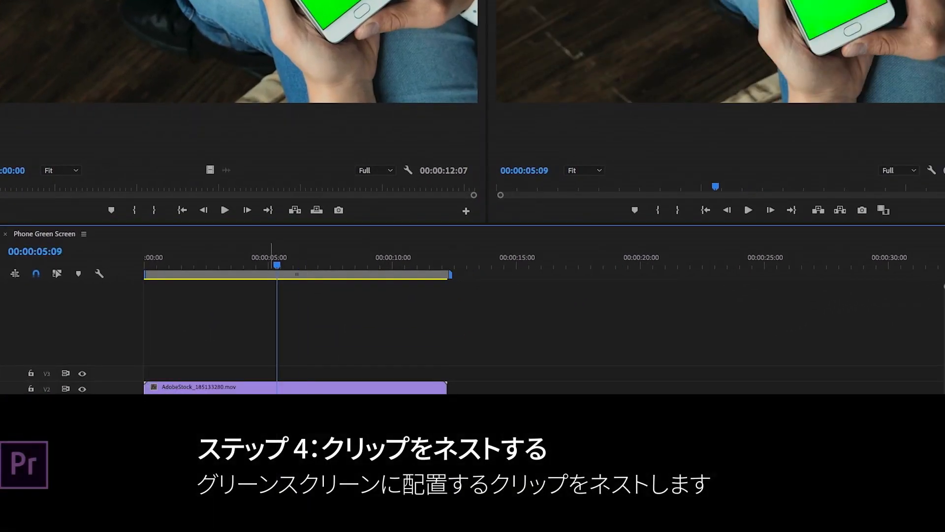
drag(277, 266, 95, 276)
click(303, 387)
key(shift+e)
key(shift+e)
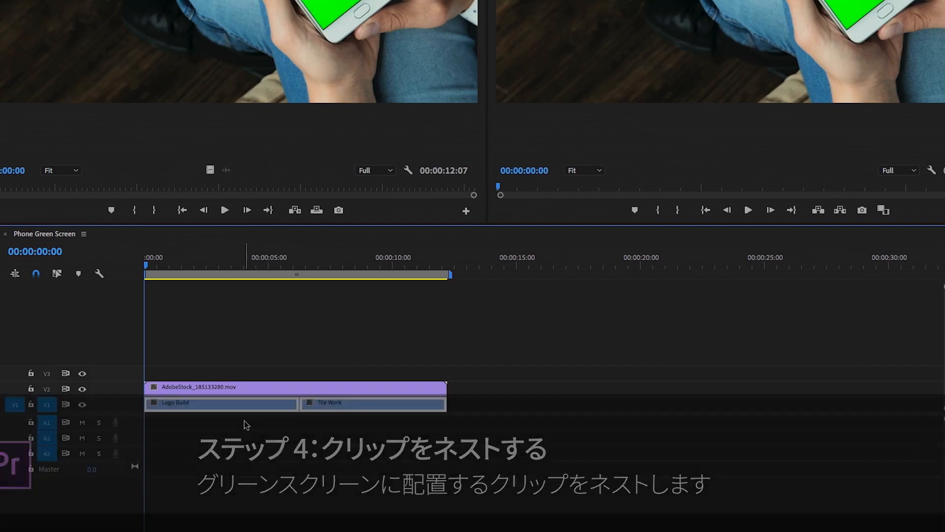
Step: Nest the Logo Build and Tile Work clips on V1 into a sequence named My Content
right_click(256, 403)
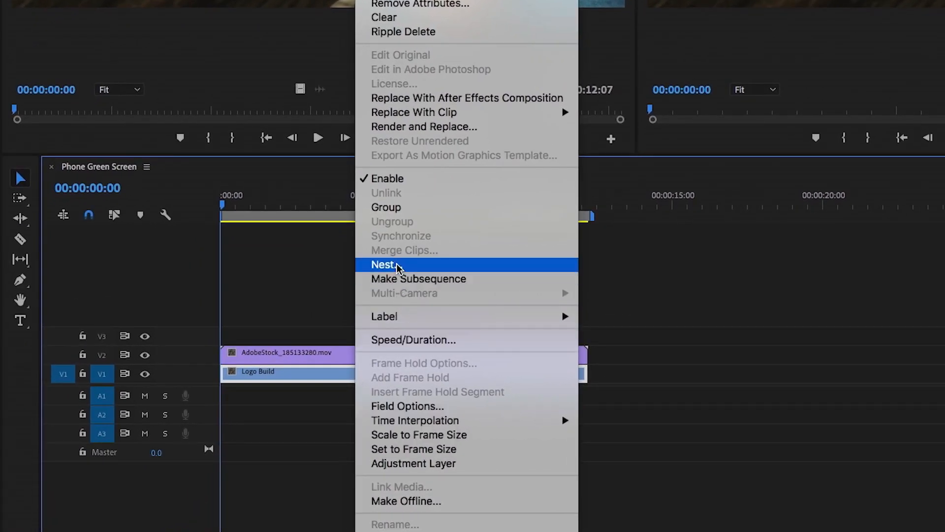
click(396, 266)
text(My Con)
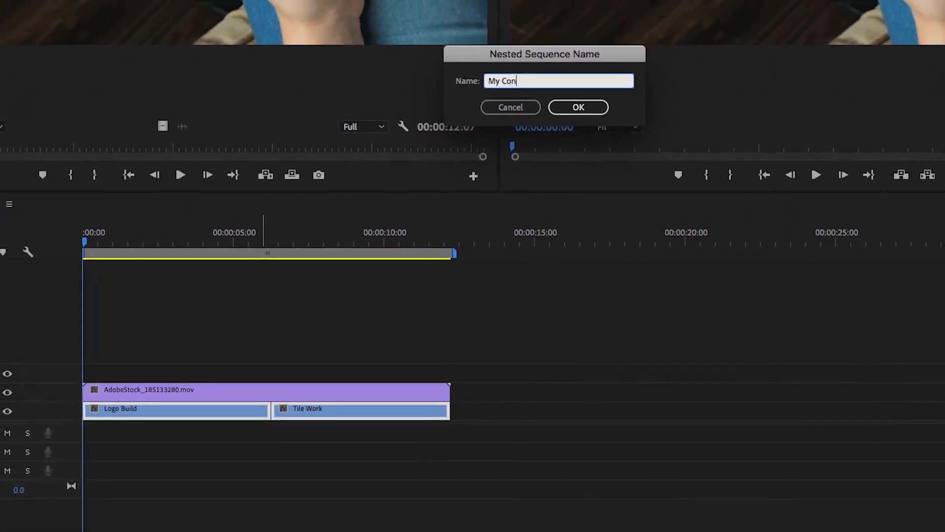
text(tent)
key(Return)
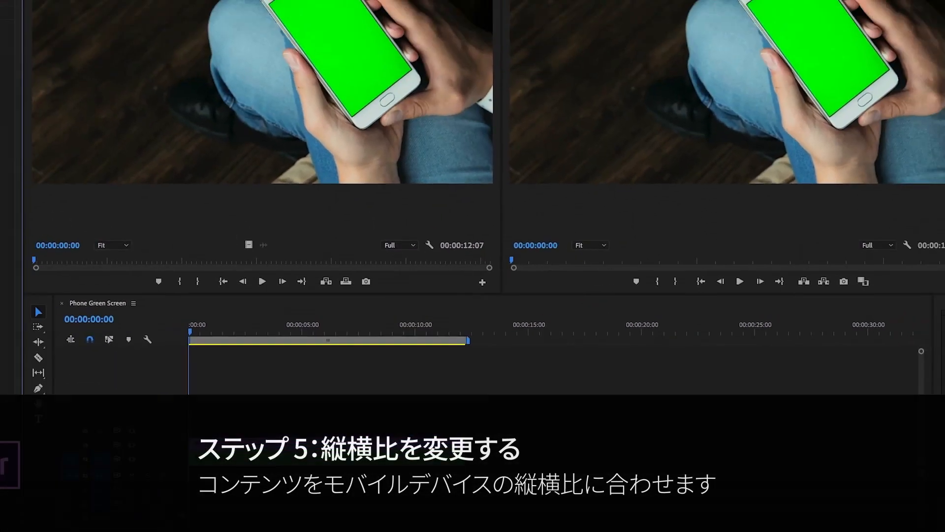
Step: Create a bin named nests inside 3 - phone, put the My Content sequence in it and collapse the SOURCE bin
key(super+b)
text(nests)
key(Tab)
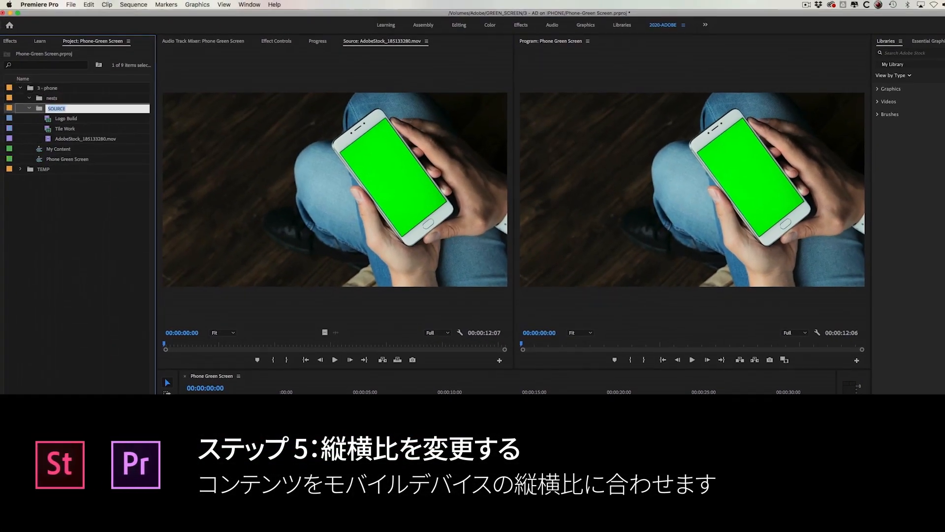
click(35, 152)
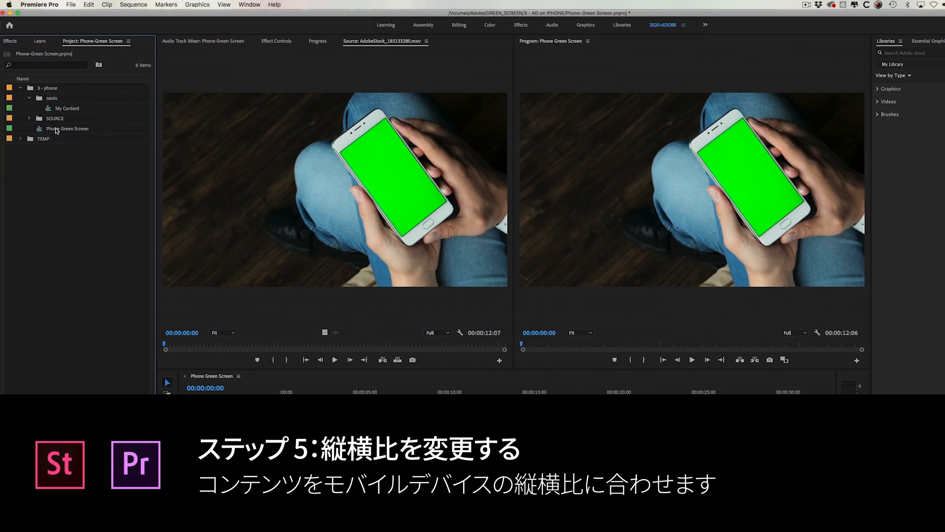
Step: Open the My Content sequence and set its frame size to 540 horizontal by 960 vertical
double_click(49, 108)
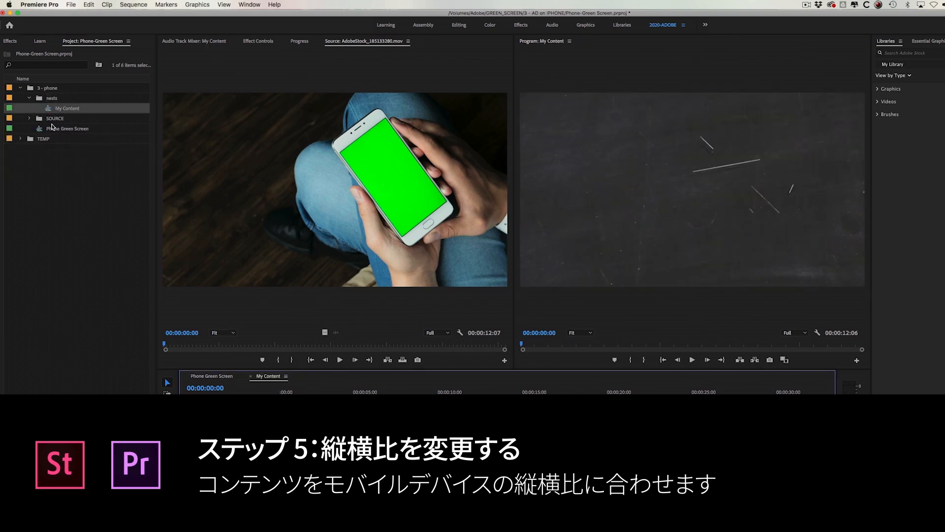
click(134, 5)
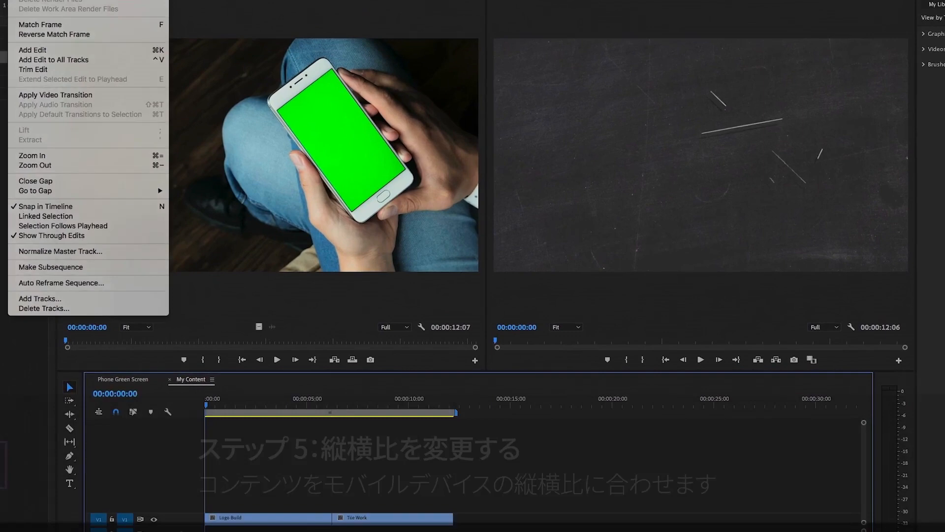
click(147, 15)
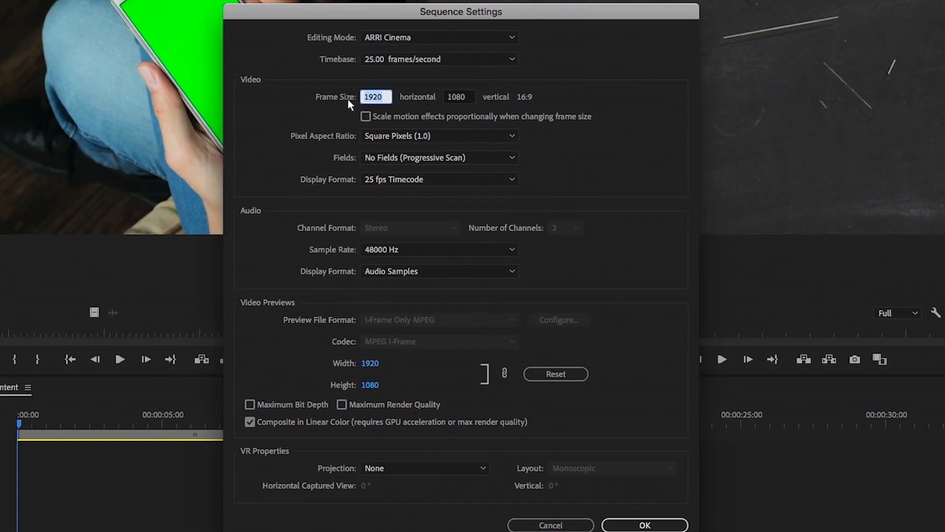
text(540)
text(960)
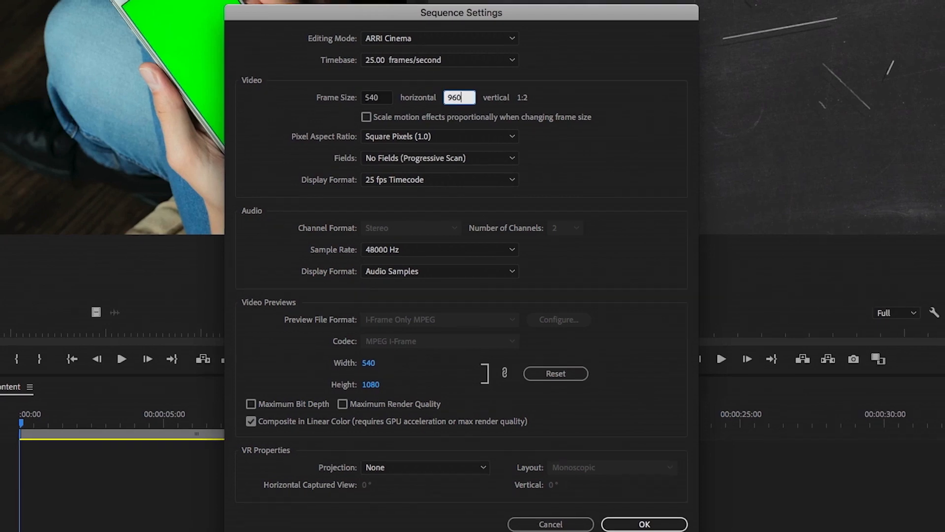
key(Return)
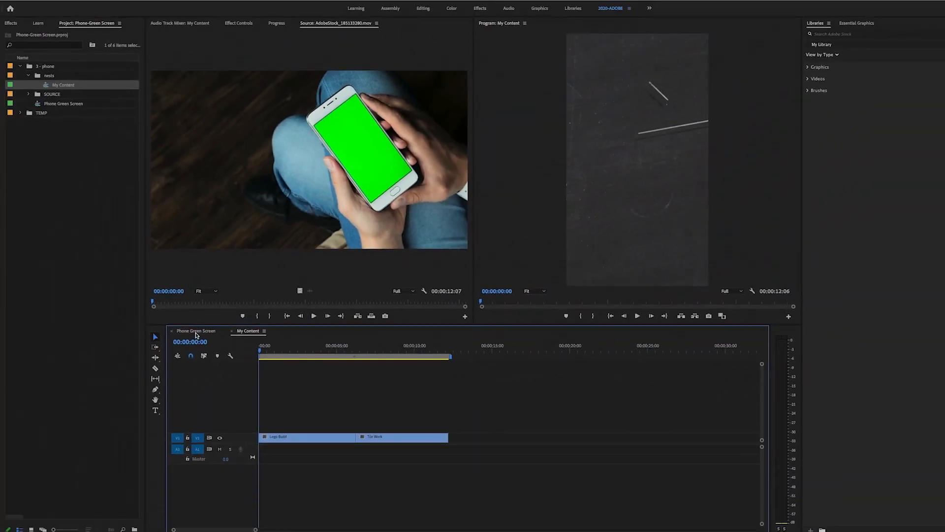
Step: Replace both clips in the Phone Green Screen sequence with a linked After Effects composition and deselect the project items in After Effects
click(195, 331)
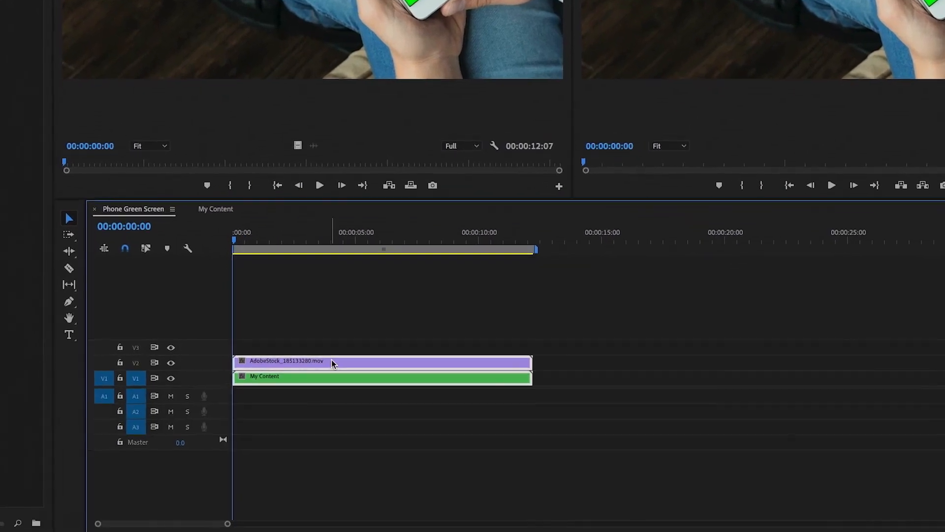
right_click(344, 365)
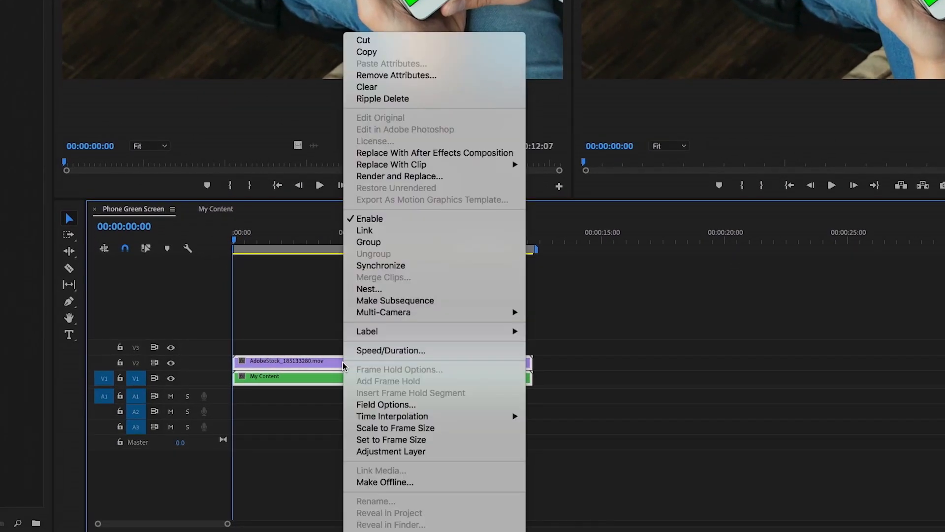
click(373, 154)
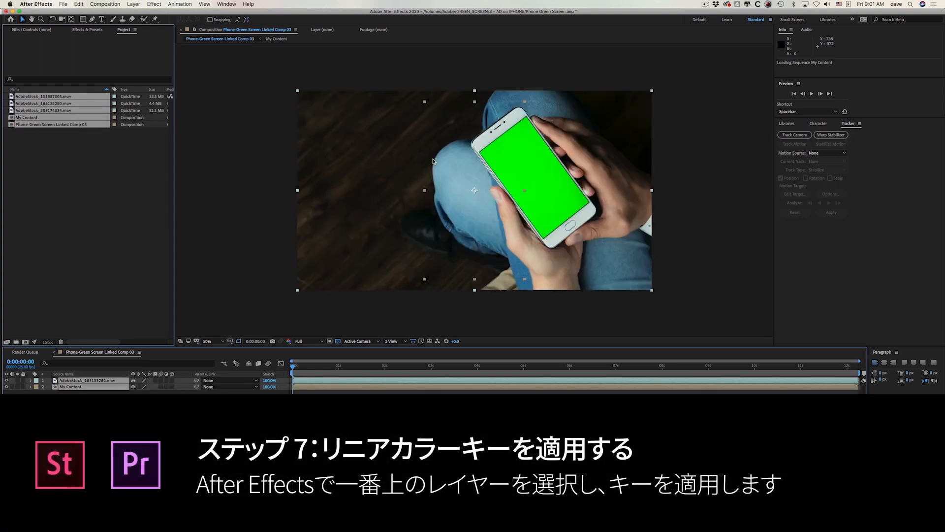
click(122, 179)
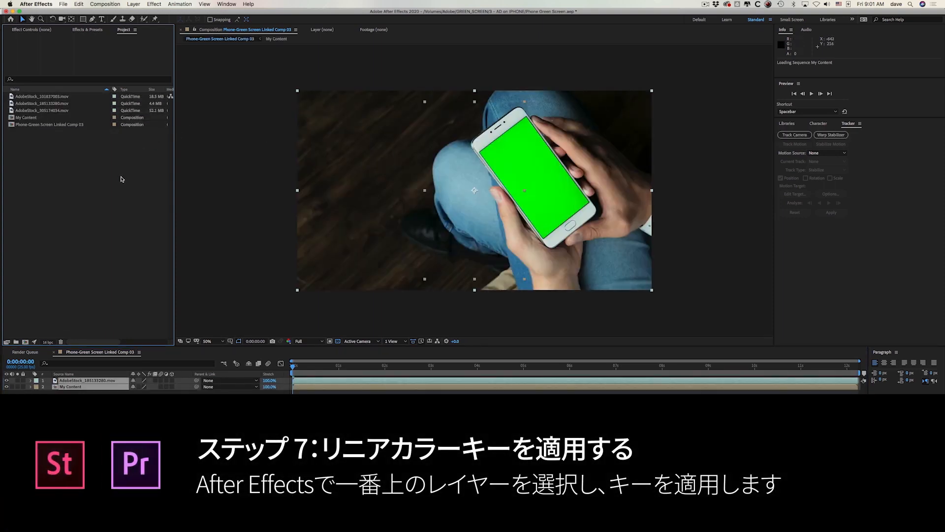
Step: Apply the Linear Color Key effect to the AdobeStock_185133280.mov layer and sample the phone screen's green as the key color
click(87, 381)
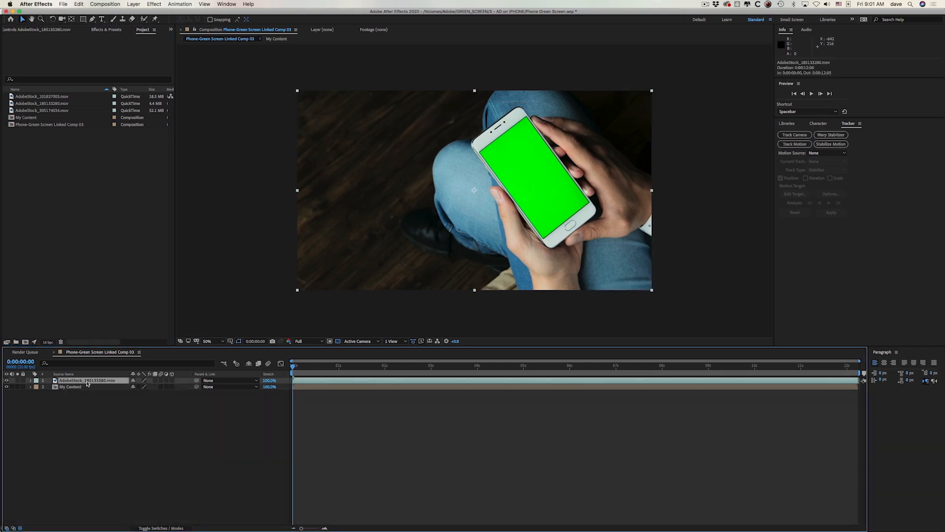
click(154, 3)
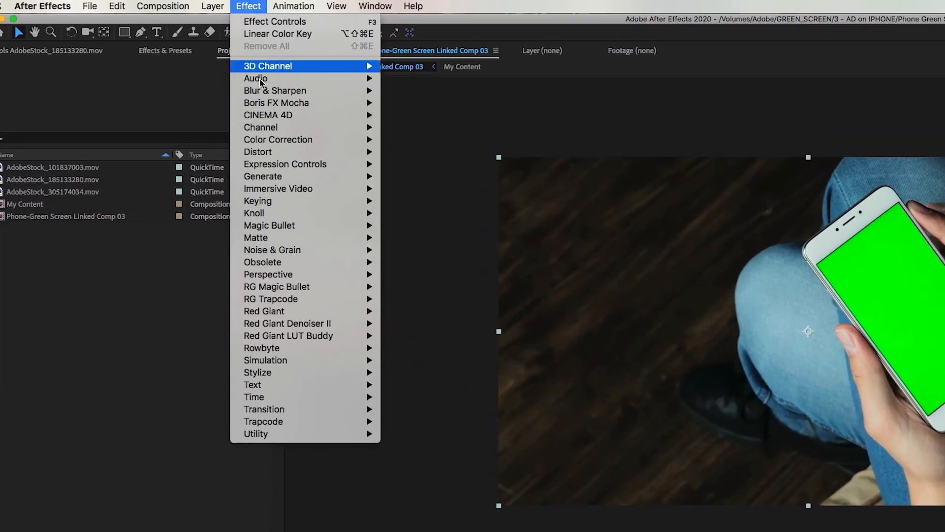
mouse_move(280, 203)
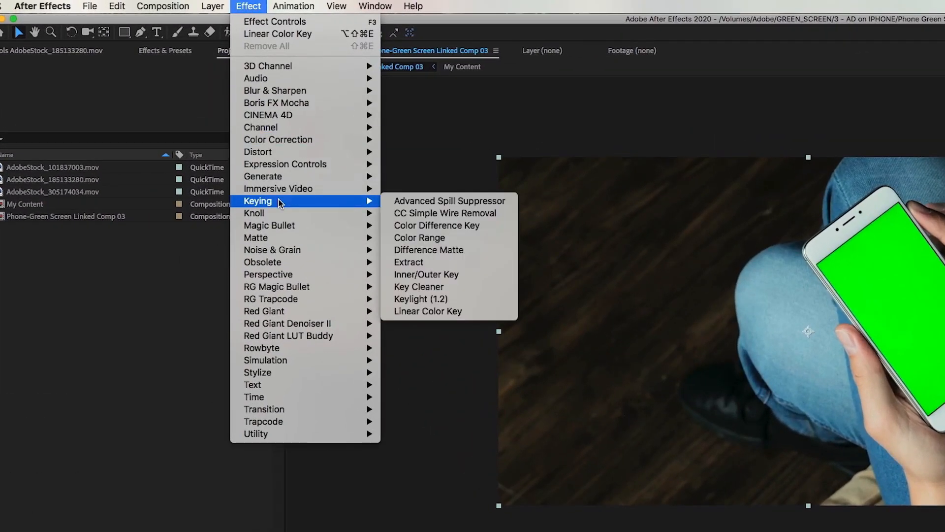
click(416, 311)
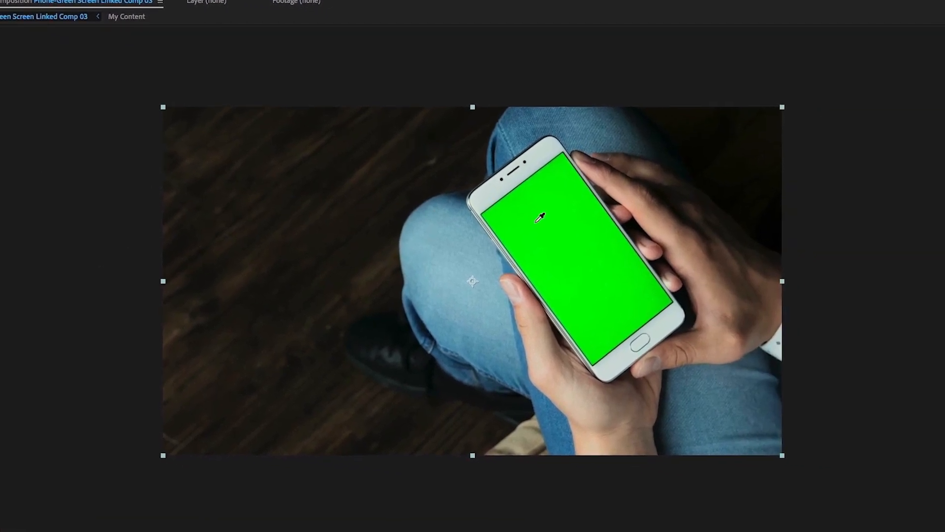
click(540, 217)
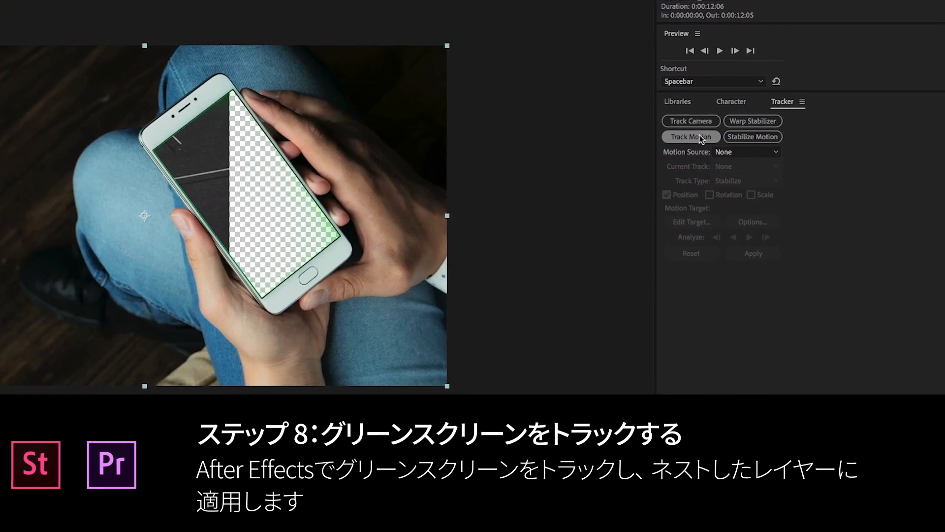
Step: Start a motion track on the AdobeStock_185133280.mov layer and set its track type to Perspective corner pin
click(702, 139)
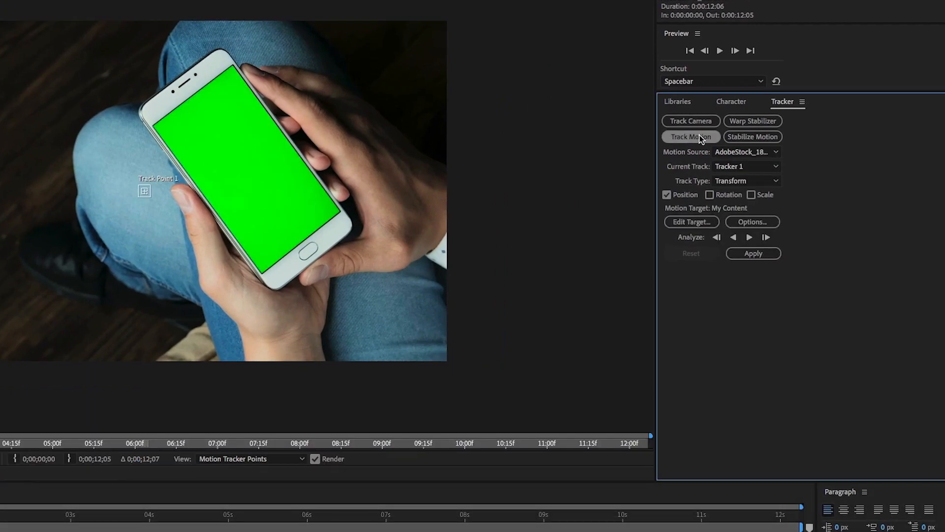
click(775, 181)
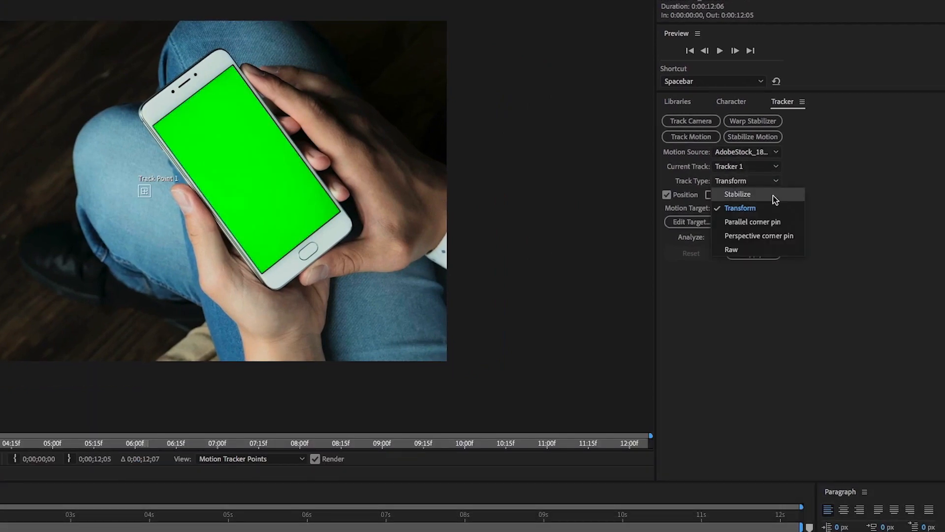
click(757, 234)
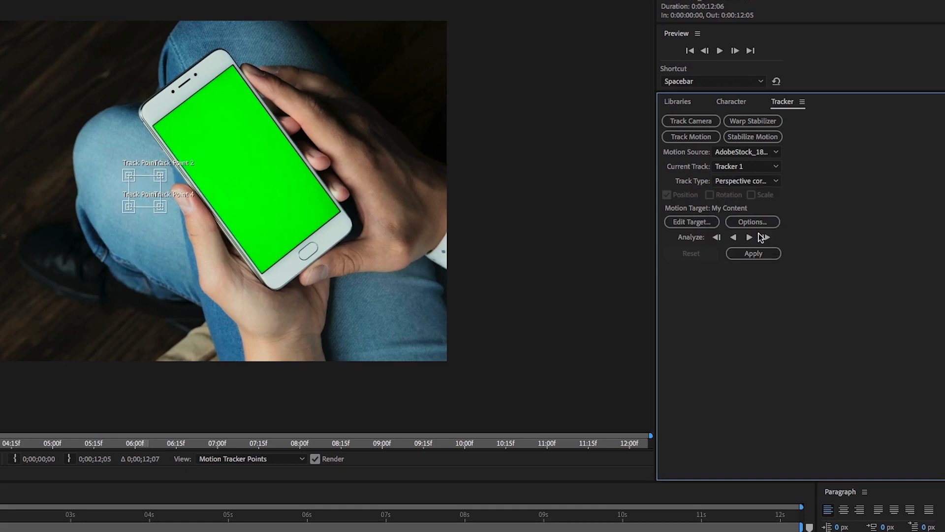
Step: Place the four track points on the matching corners of the phone's green screen
scroll(129, 176, up, 2)
drag(195, 93, 194, 90)
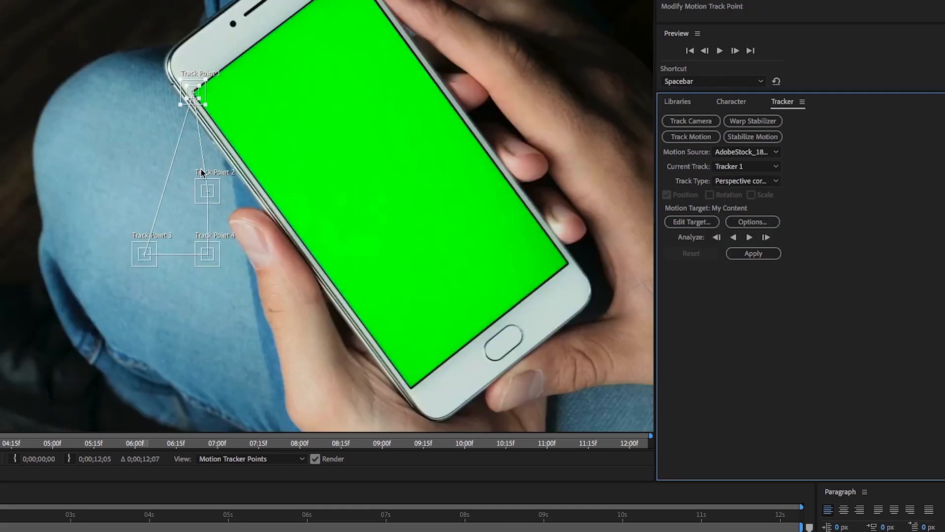
drag(208, 191, 558, 30)
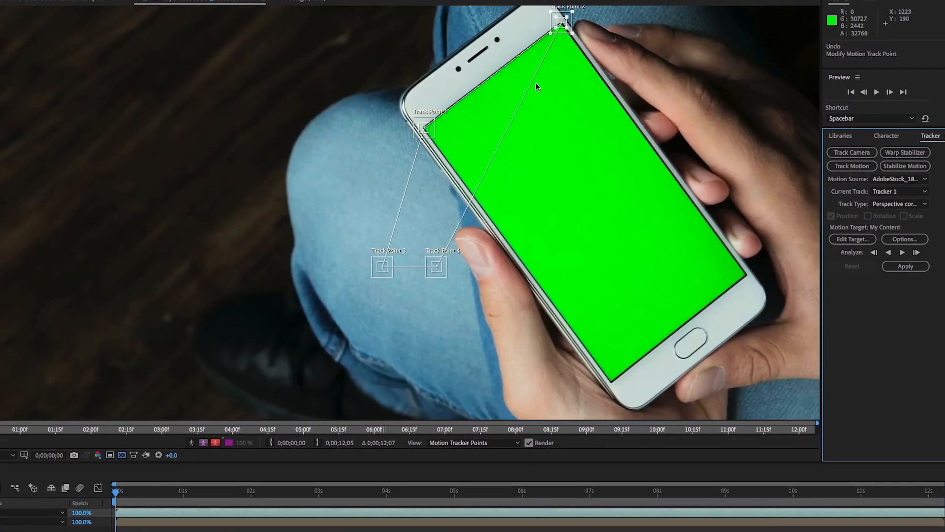
click(438, 271)
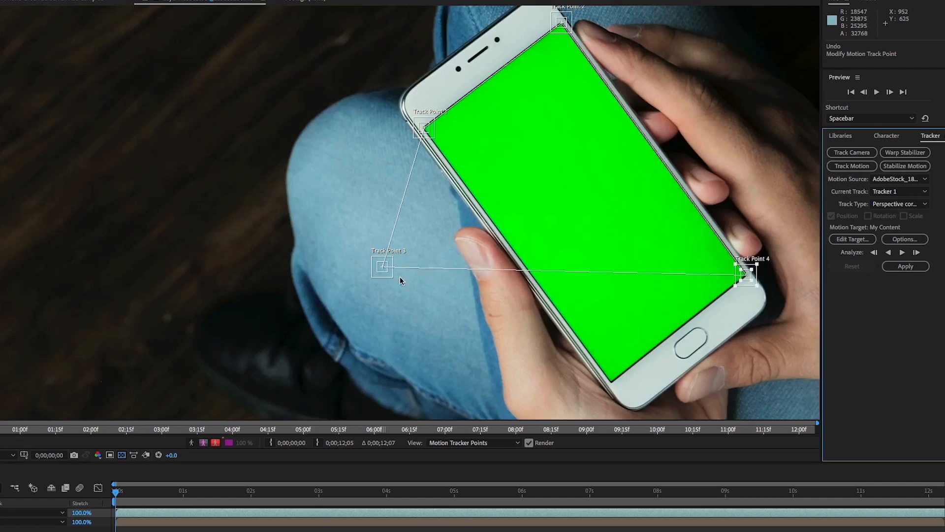
drag(393, 277, 532, 352)
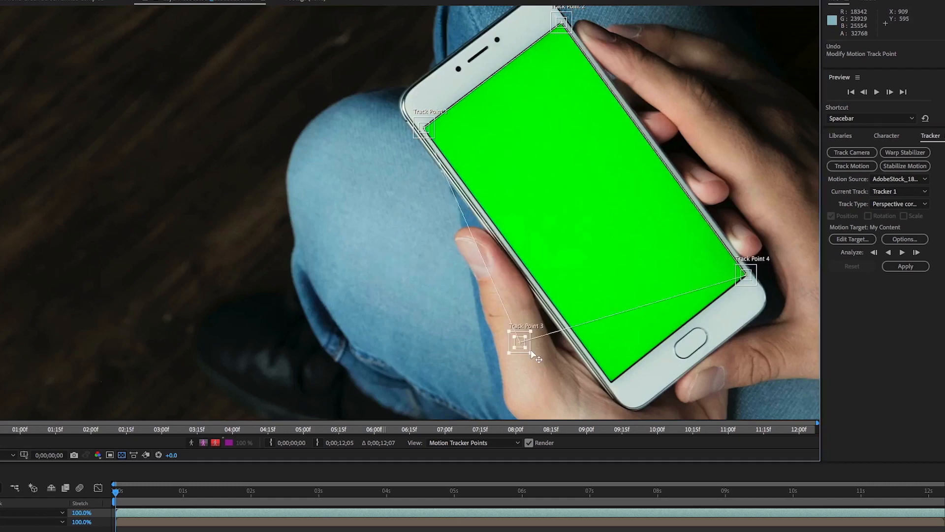
click(754, 283)
Step: Enlarge the search regions of all four track points and analyze the motion forward through the clip
drag(434, 138, 458, 160)
drag(572, 33, 595, 65)
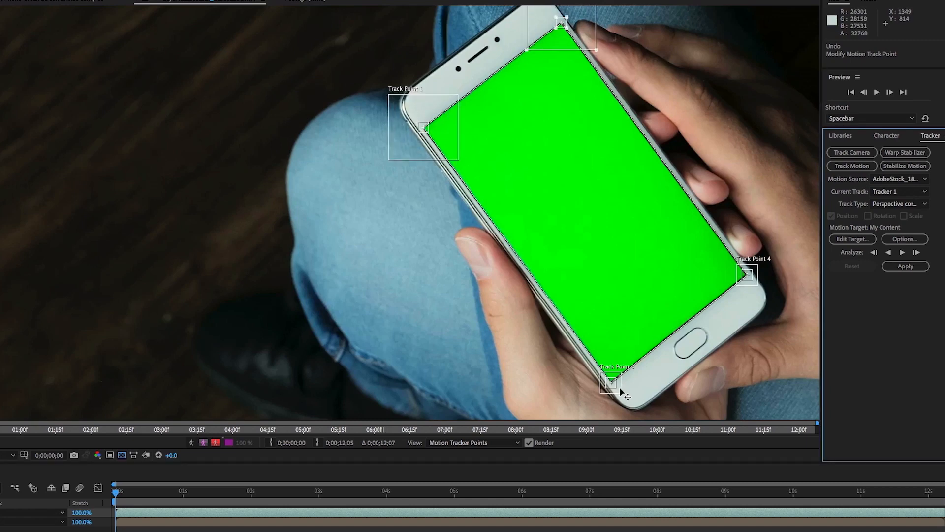
drag(621, 392, 646, 410)
drag(737, 265, 719, 249)
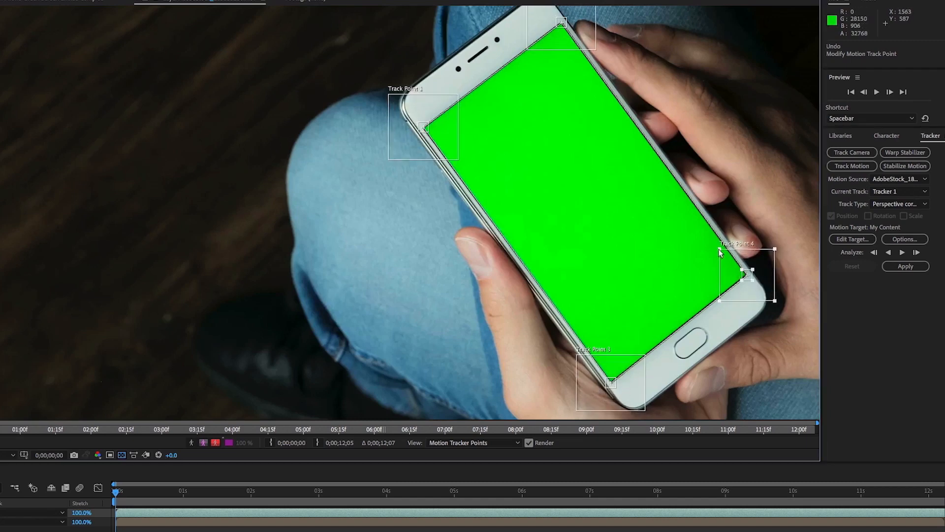
scroll(550, 365, down, 1)
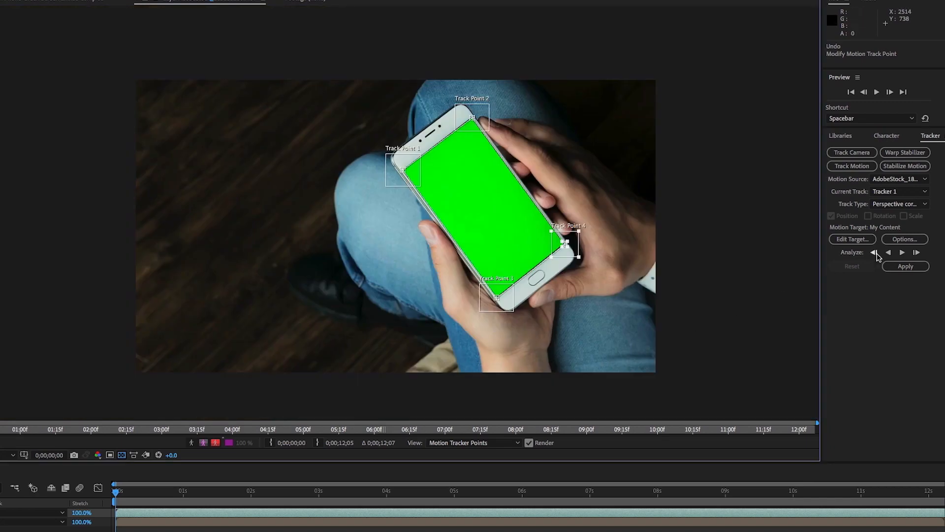
click(903, 252)
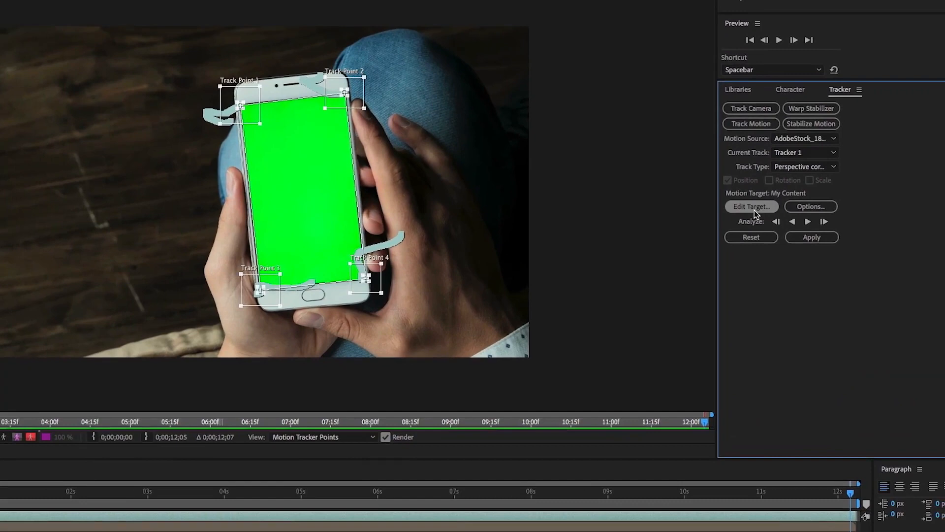
Step: Set the My Content layer as the motion target and apply the tracking data to it
click(806, 233)
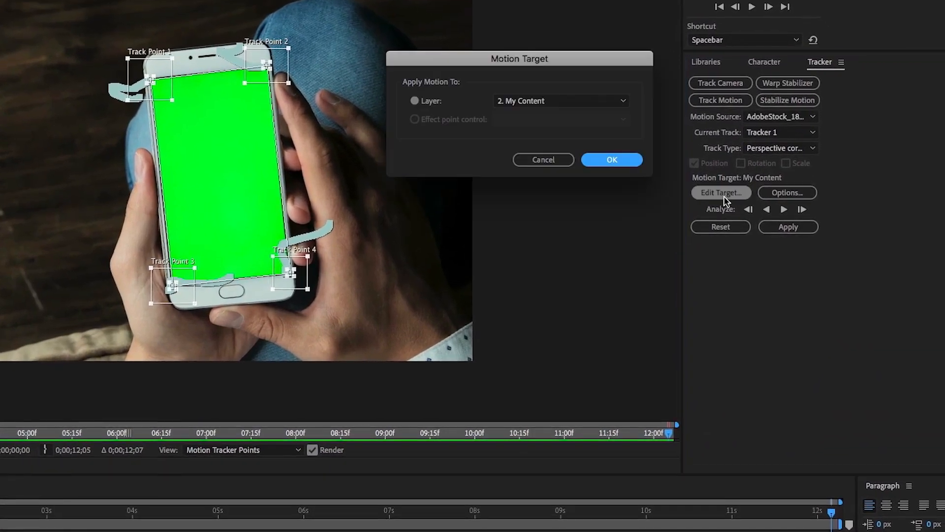
click(622, 101)
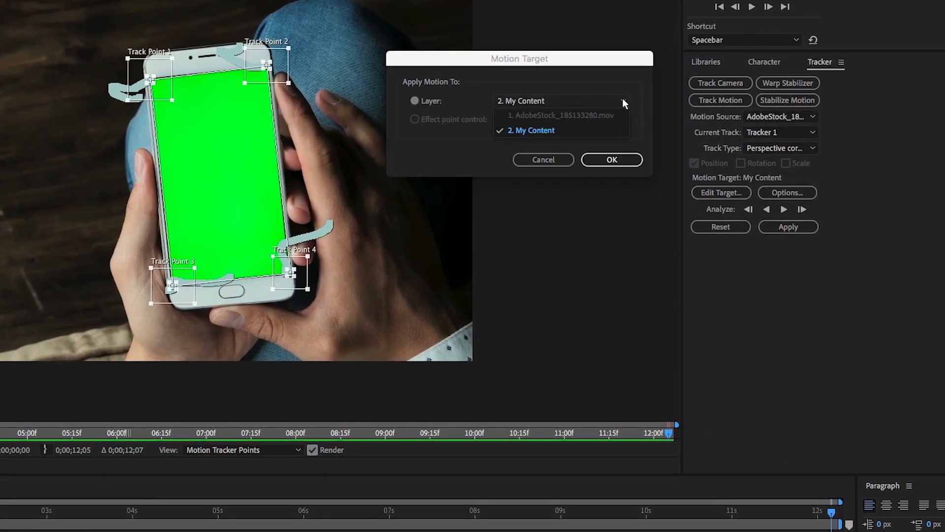
click(574, 130)
click(626, 160)
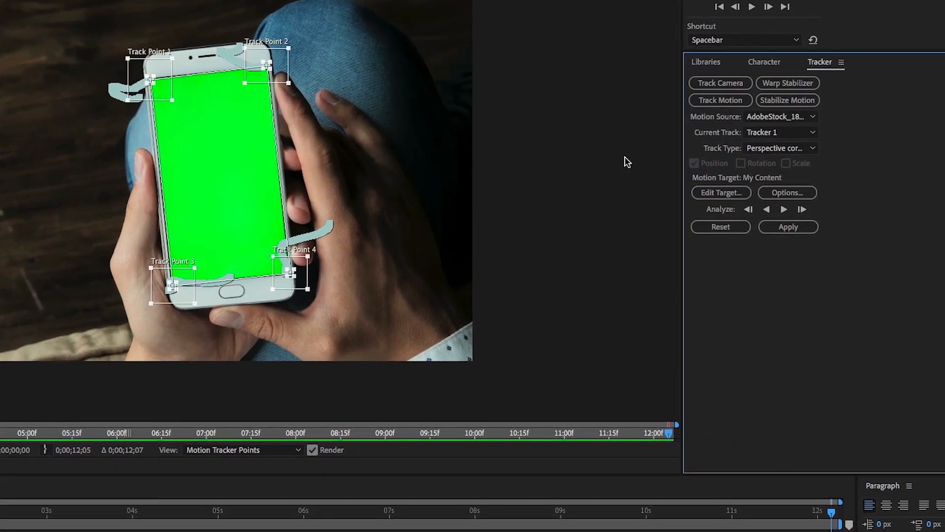
click(788, 226)
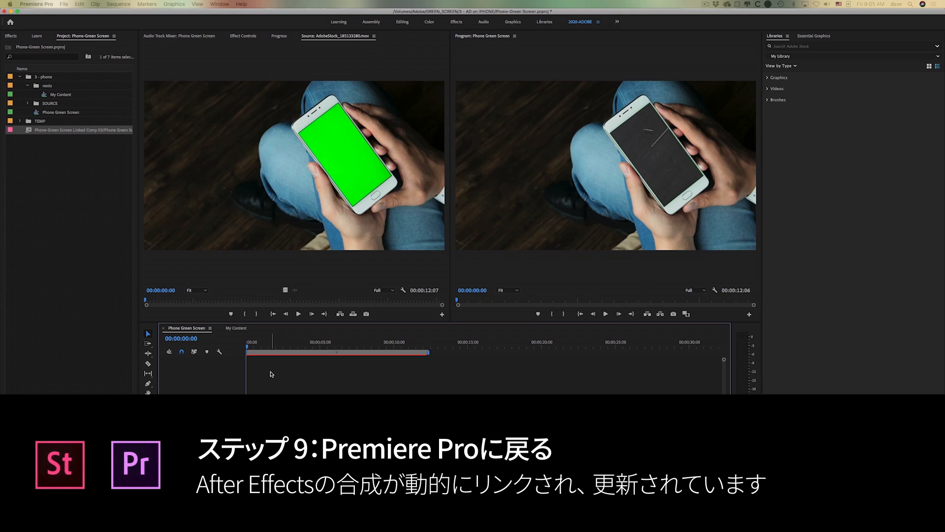
Step: Switch to Premiere Pro, play through the Phone Green Screen sequence and export it as H.264 with the Vimeo 1080p Full HD preset
key(space)
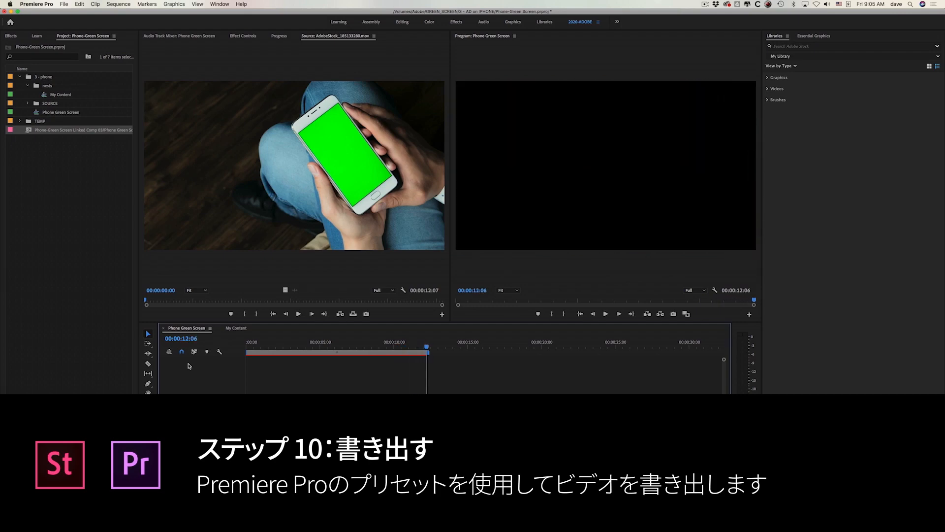
drag(257, 348, 232, 344)
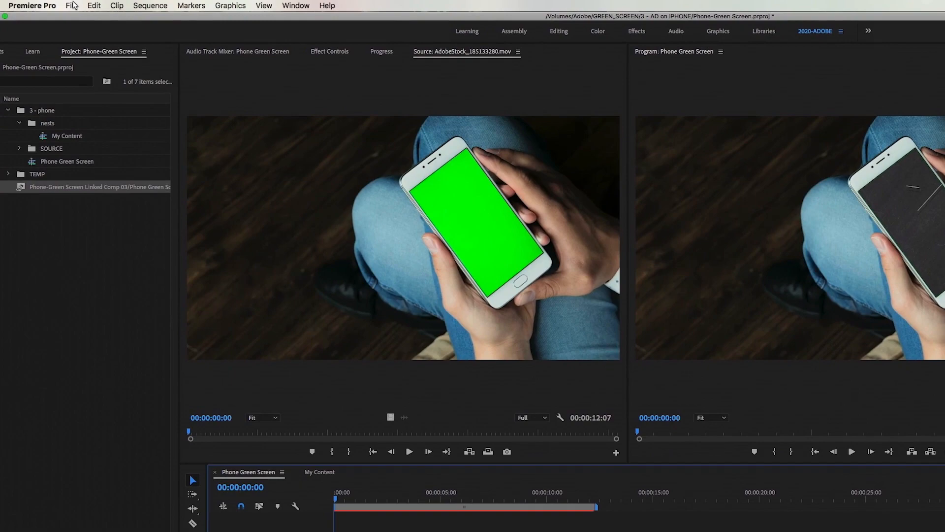
click(73, 5)
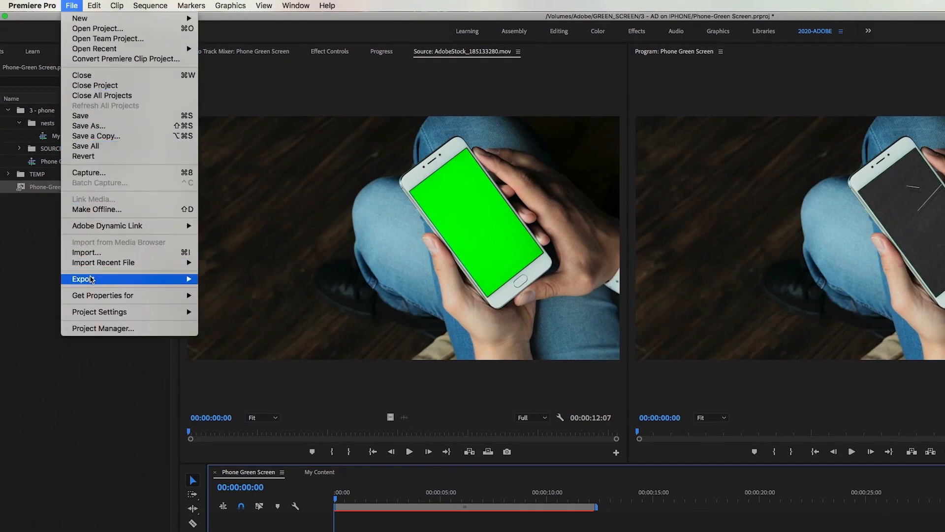
mouse_move(91, 279)
click(234, 280)
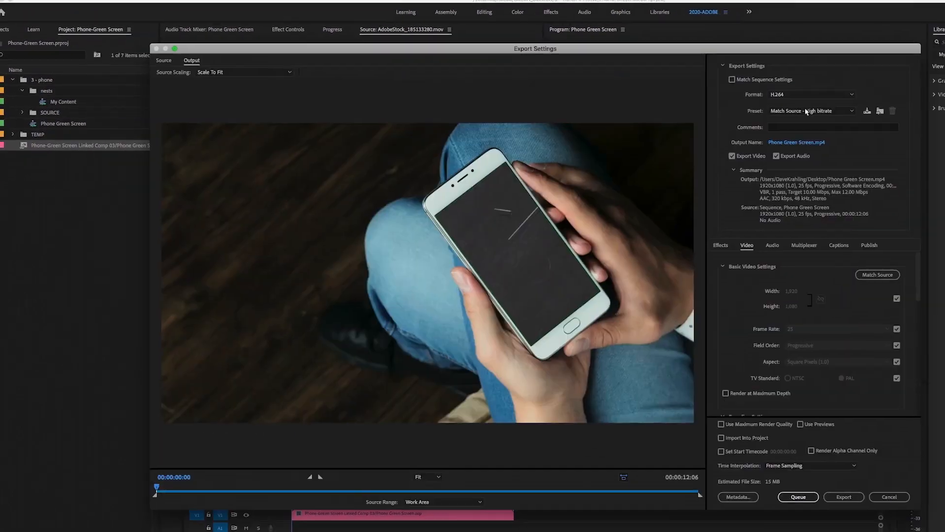
click(695, 80)
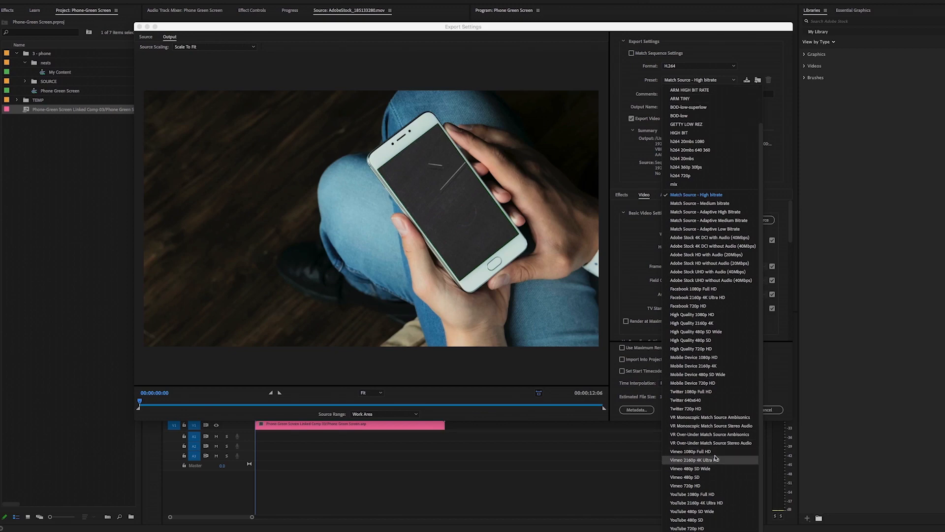
click(715, 452)
click(727, 411)
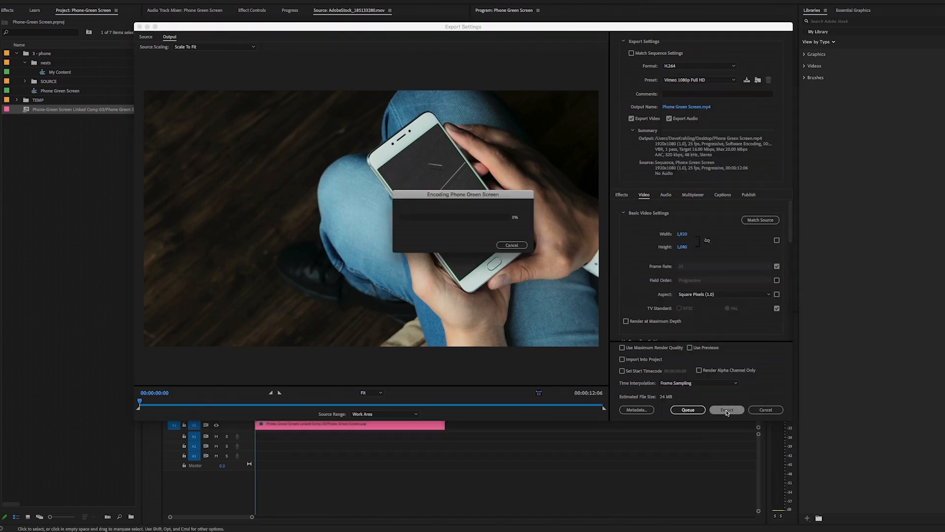